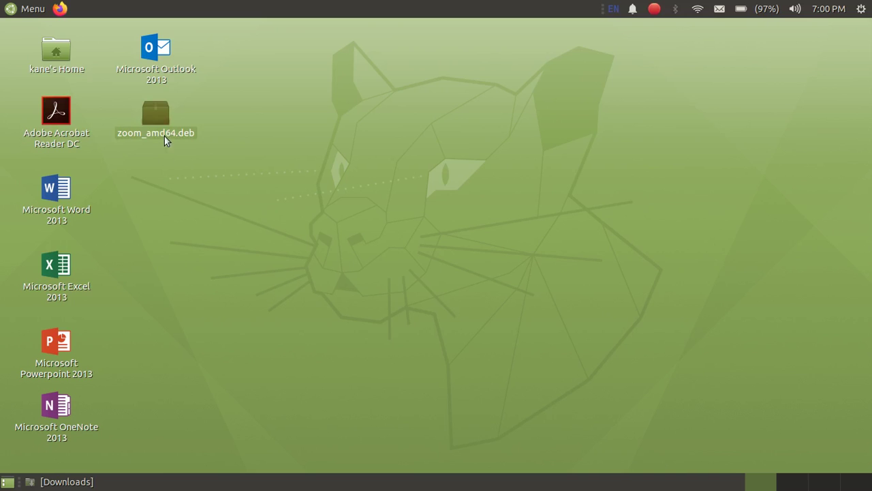
Launch Chromium from the application menu and search Google for 'zoom'.
left_click(33, 9)
mouse_move(40, 183)
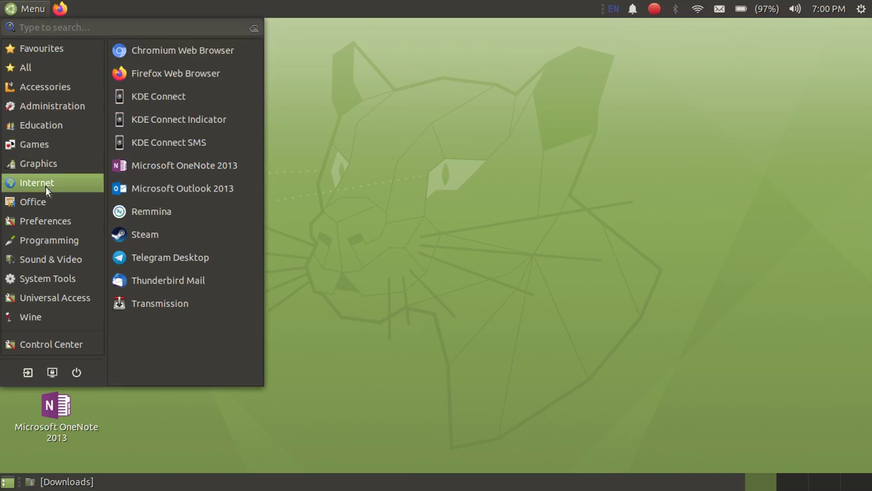
left_click(160, 52)
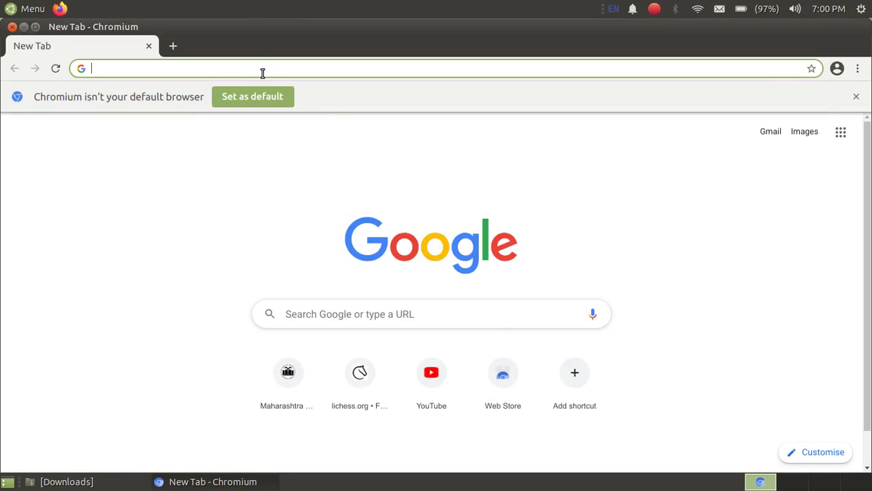
left_click(262, 73)
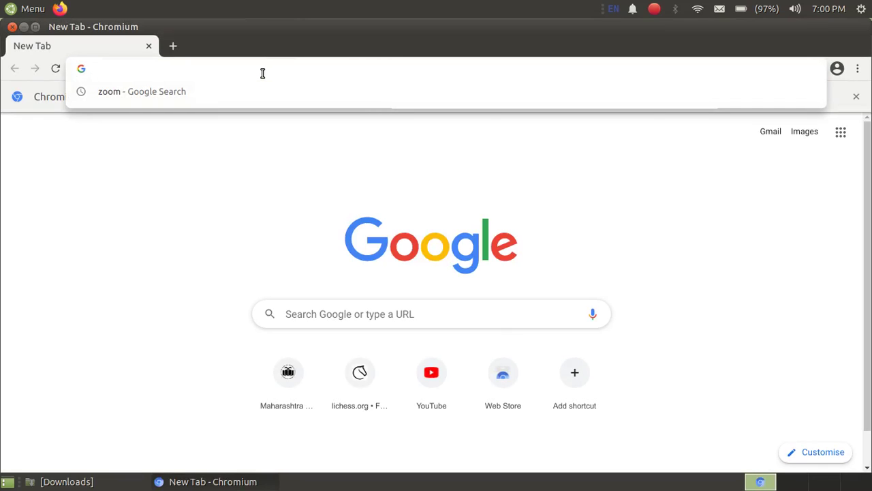
type("zoom")
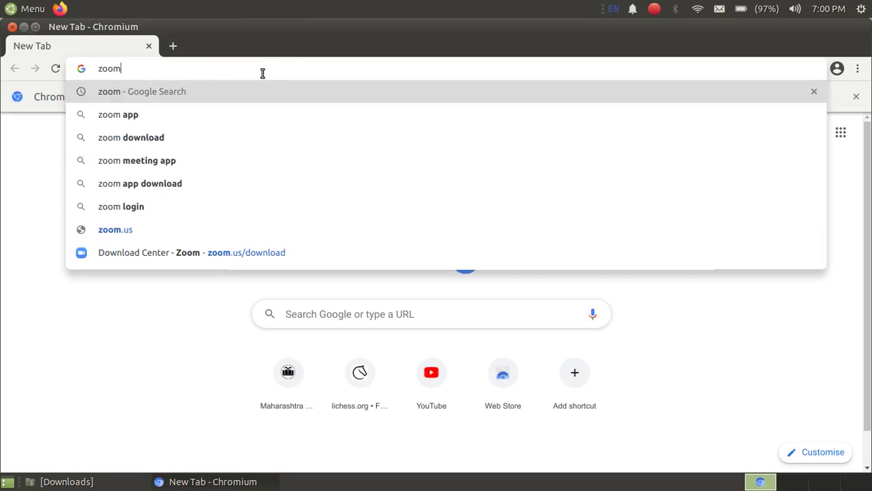
key("Return")
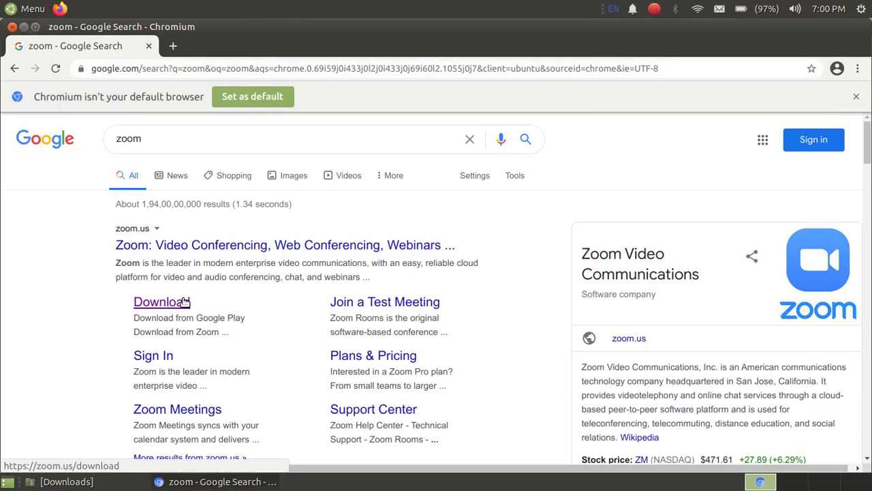
Open Zoom's Linux download page and choose Ubuntu as the Linux type with version 16.04+.
left_click(184, 304)
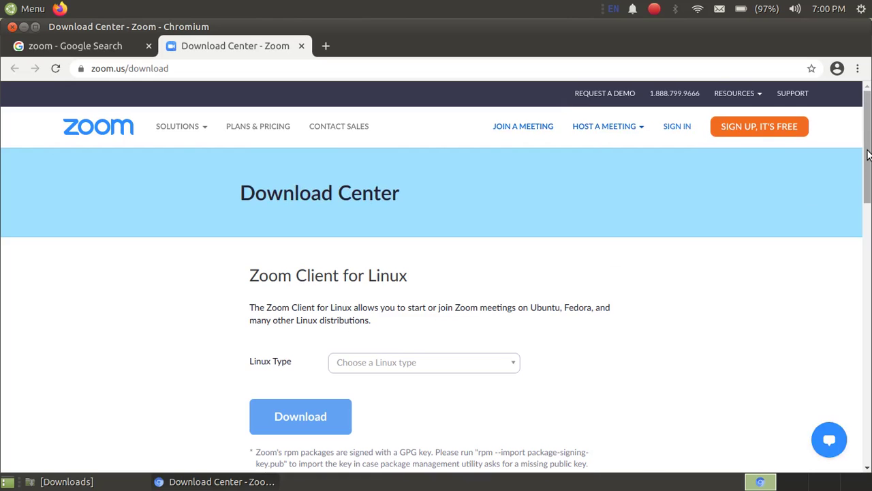
left_click_drag(867, 165, 869, 199)
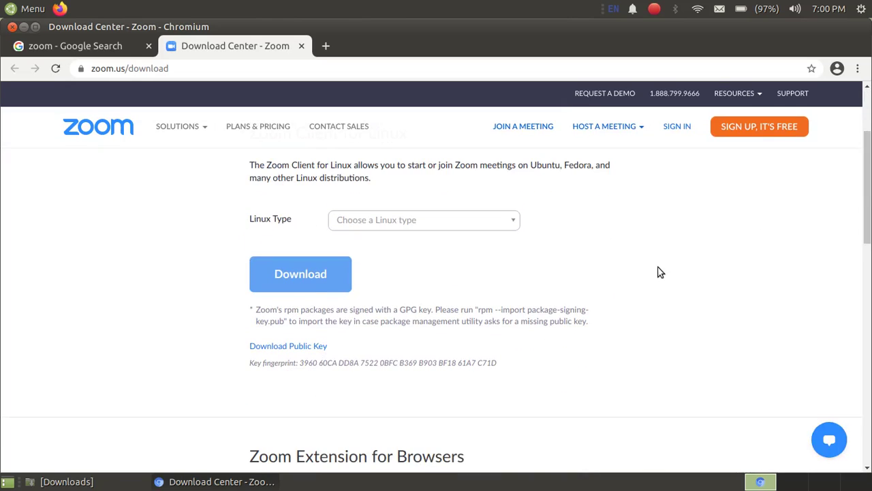
left_click(467, 220)
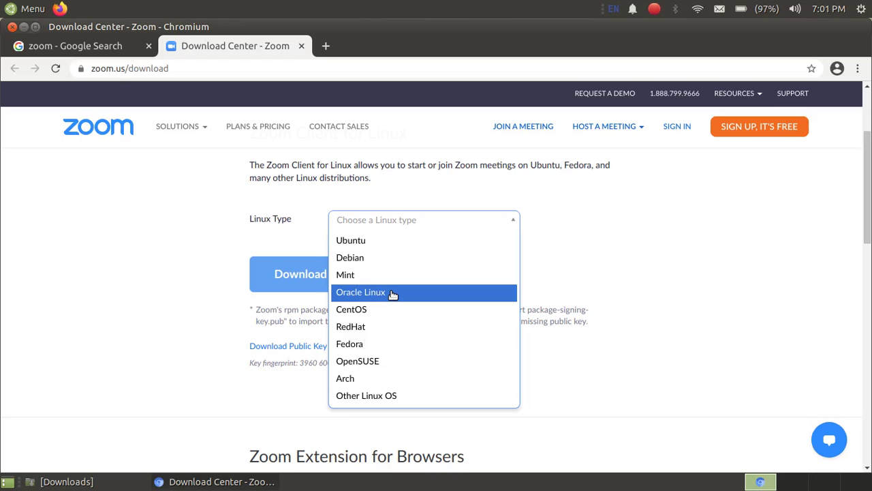
left_click(211, 358)
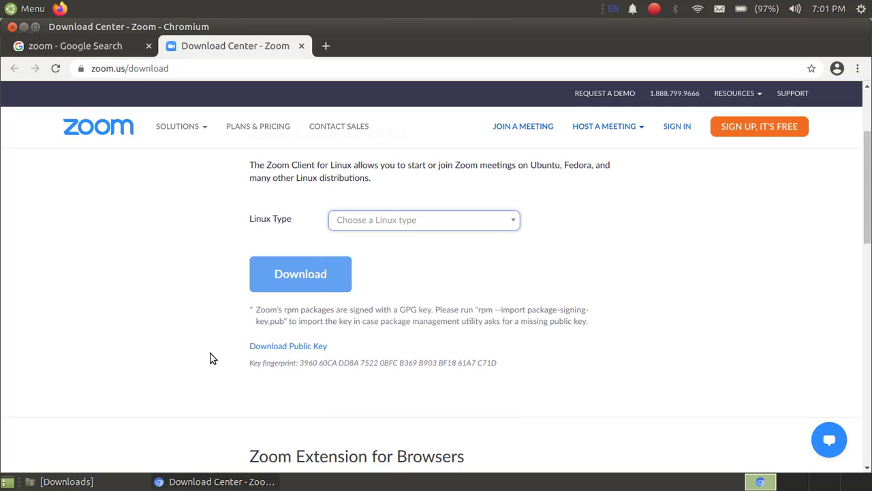
left_click(428, 222)
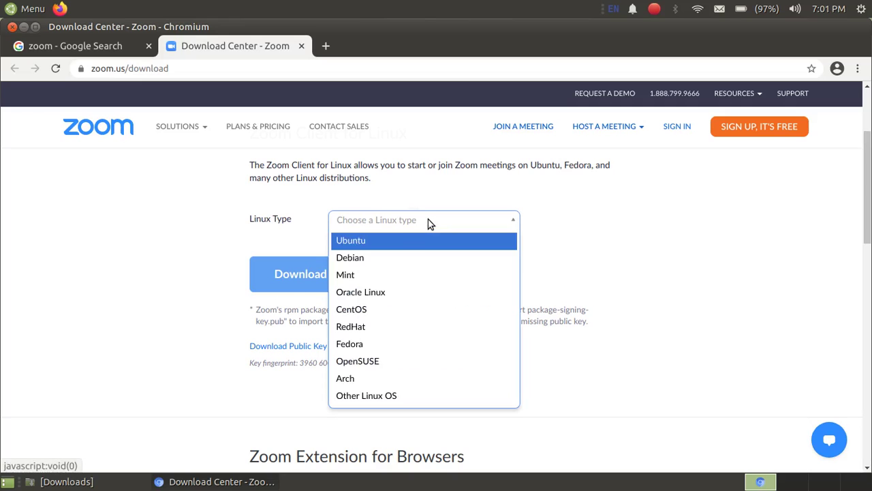
left_click(395, 242)
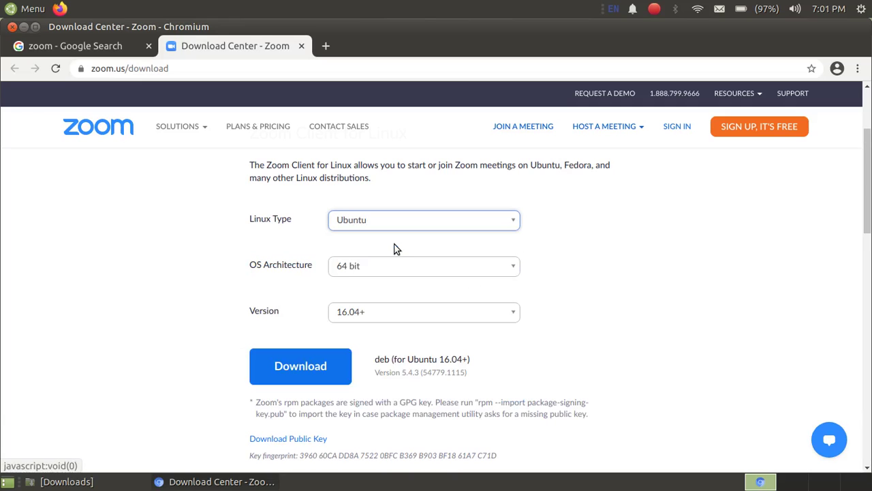
left_click(401, 313)
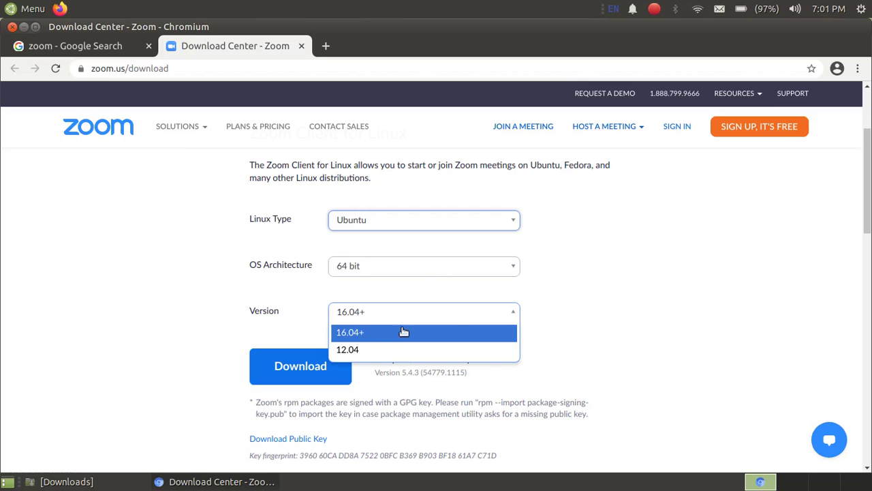
left_click(367, 336)
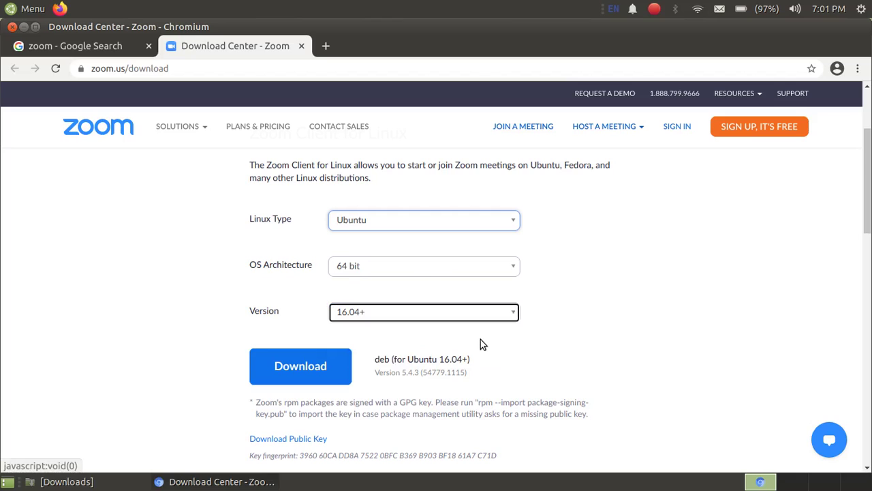
Start downloading the Zoom deb package, then cancel the download.
left_click(305, 374)
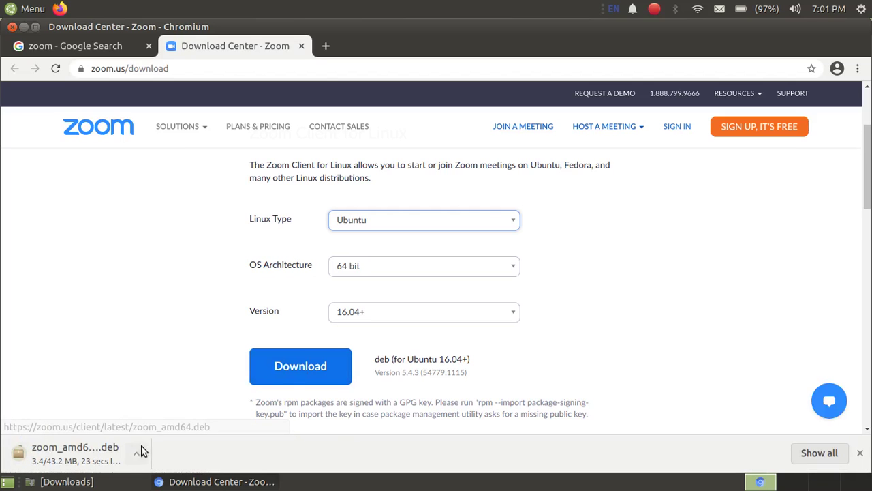
left_click(136, 455)
left_click(163, 428)
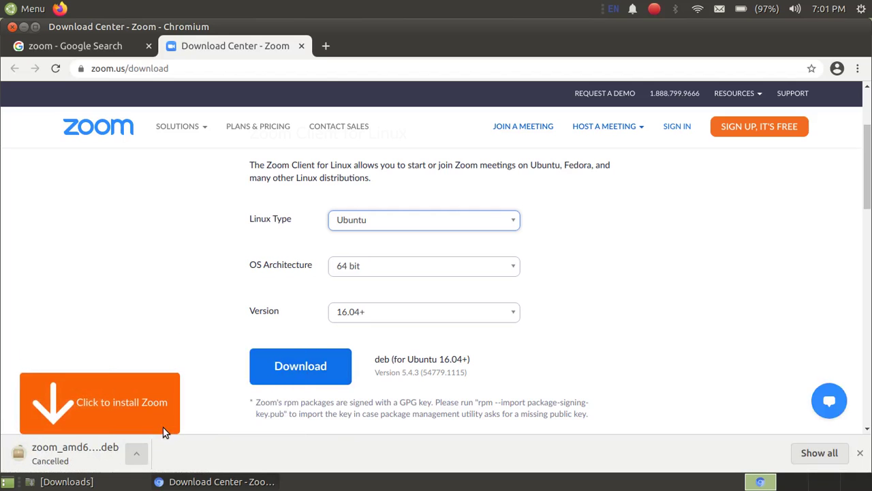
Close the browser and open zoom_amd64.deb from the desktop in GDebi Package Installer.
left_click(10, 26)
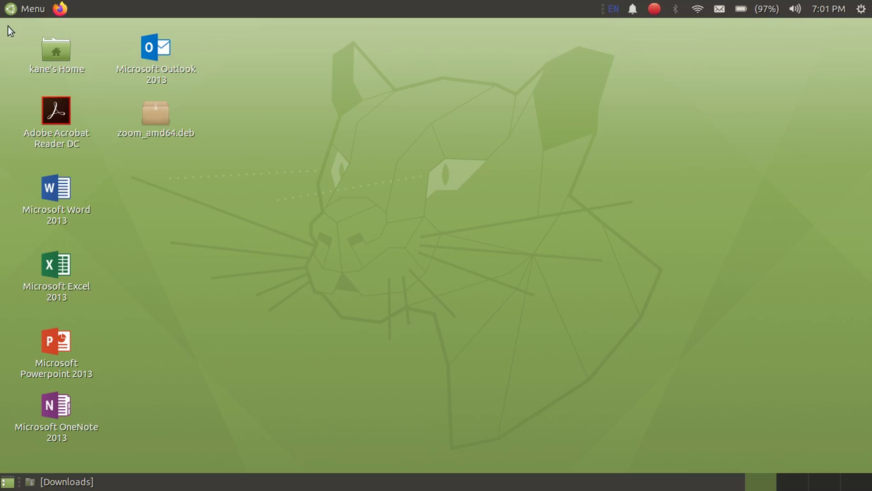
right_click(154, 118)
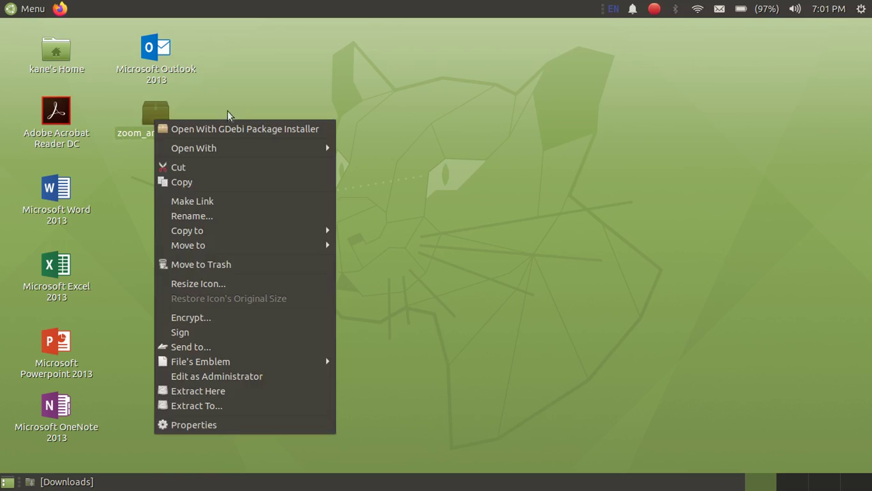
left_click(287, 129)
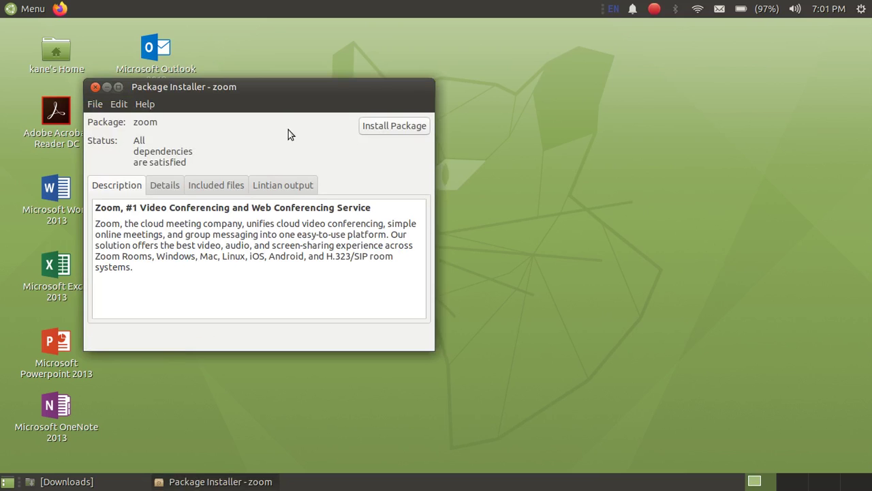
Start installing the zoom package and authorise it with the administrator password.
left_click(410, 128)
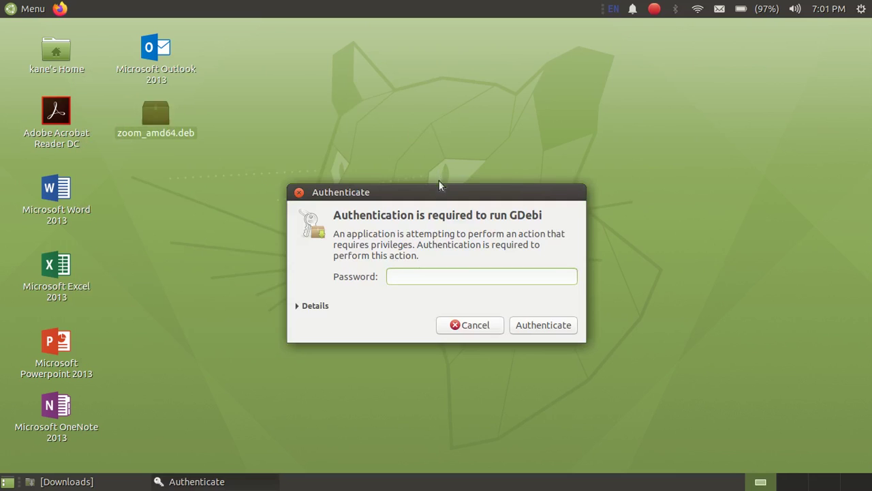
type("*********")
key("Return")
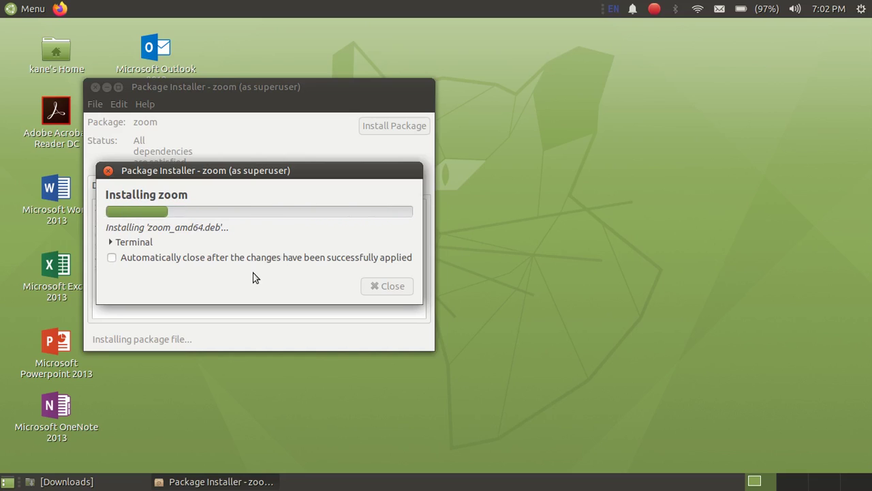
Show the installation's terminal output and pause the screen recording during the install.
left_click(113, 241)
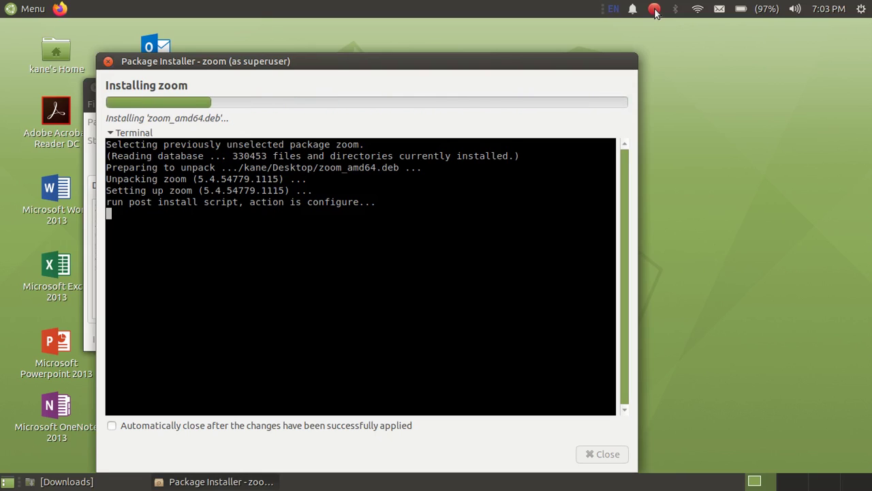
left_click(654, 10)
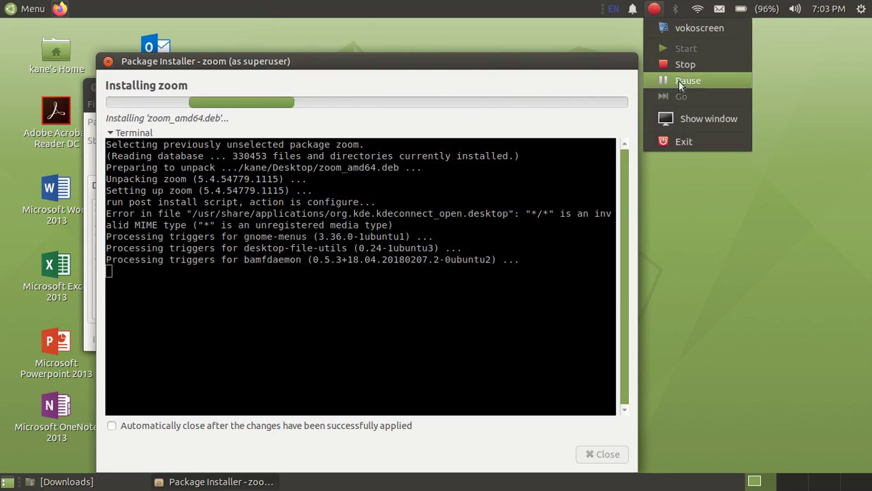
left_click(685, 80)
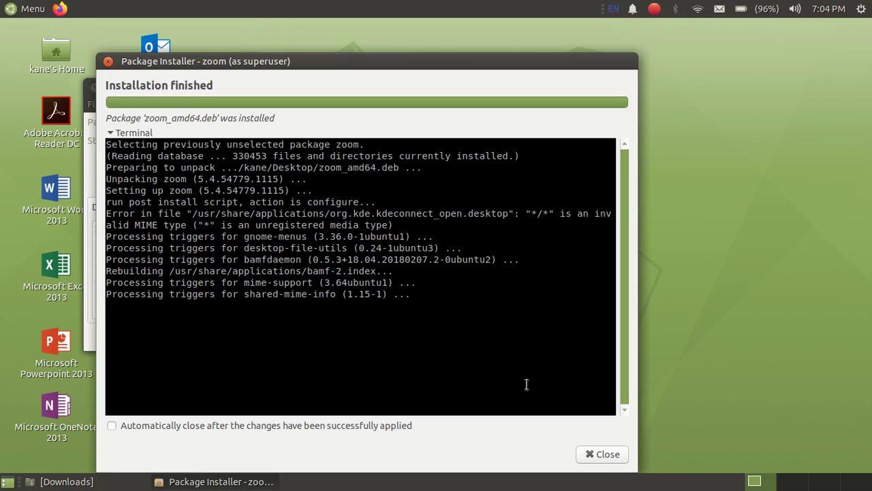
Close the finished progress dialog and the installer window, then open a new terminal.
left_click(606, 459)
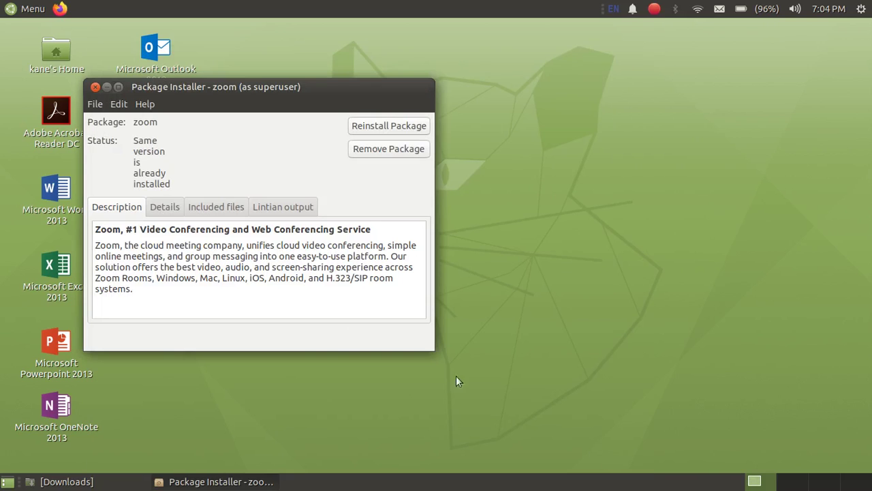
left_click(95, 86)
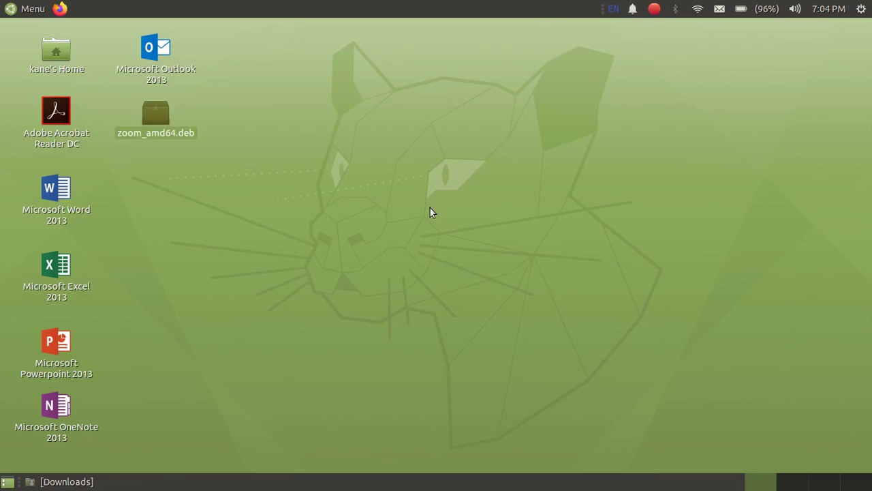
key("ctrl+alt+t")
Run the zoom command to launch Zoom Cloud Meetings 5.4.3.
type("zoom")
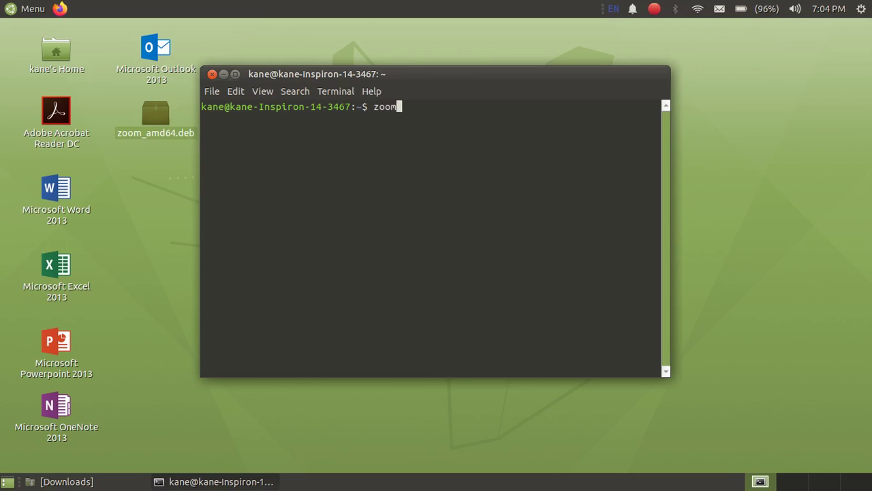
key("Return")
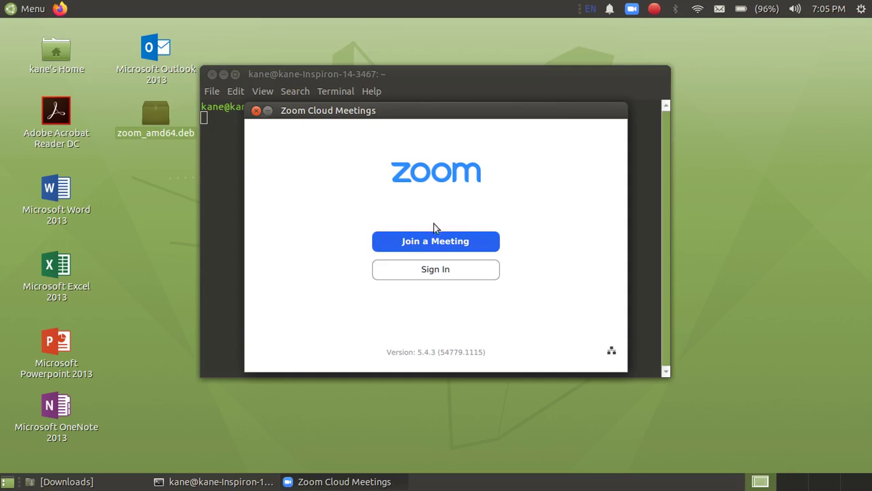
Open the Join a Meeting form, cancel it, and close the Zoom start window.
left_click(433, 241)
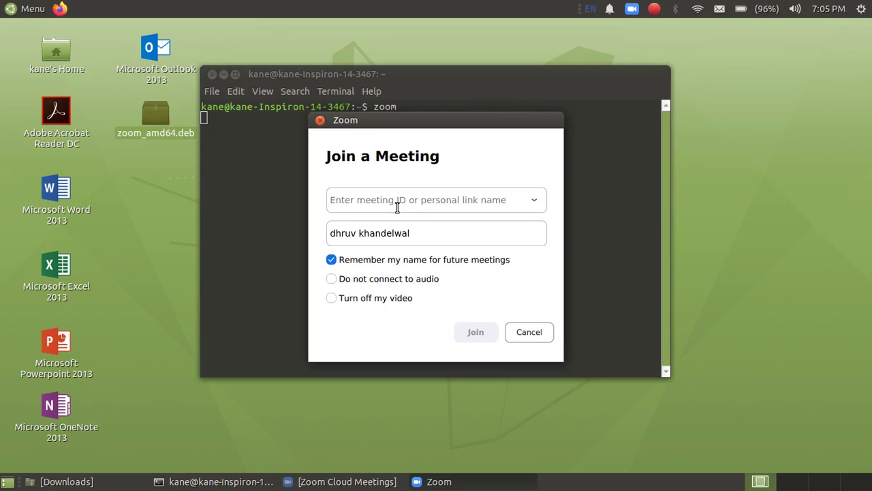
left_click(526, 344)
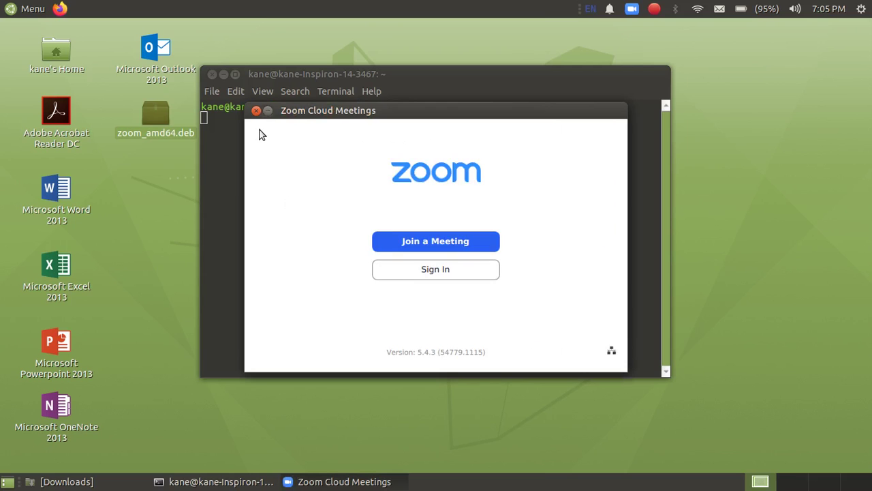
left_click(255, 111)
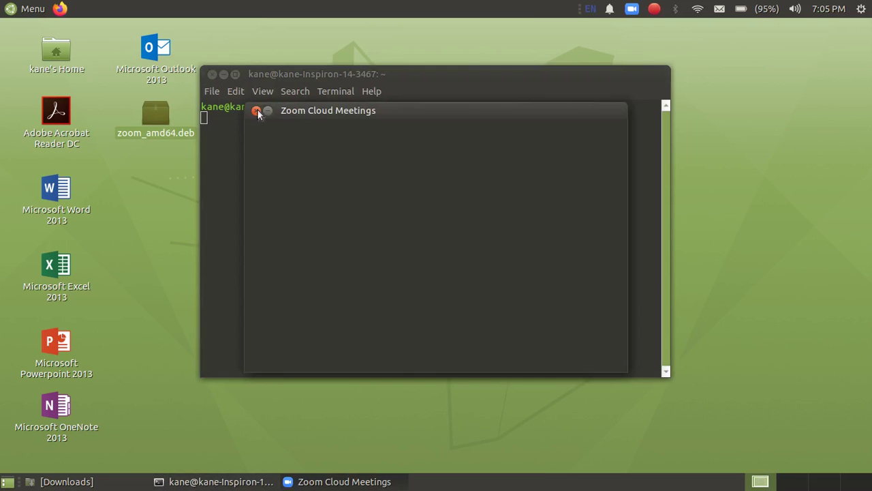
Close the Zoom Cloud Meetings window and the terminal.
left_click(257, 111)
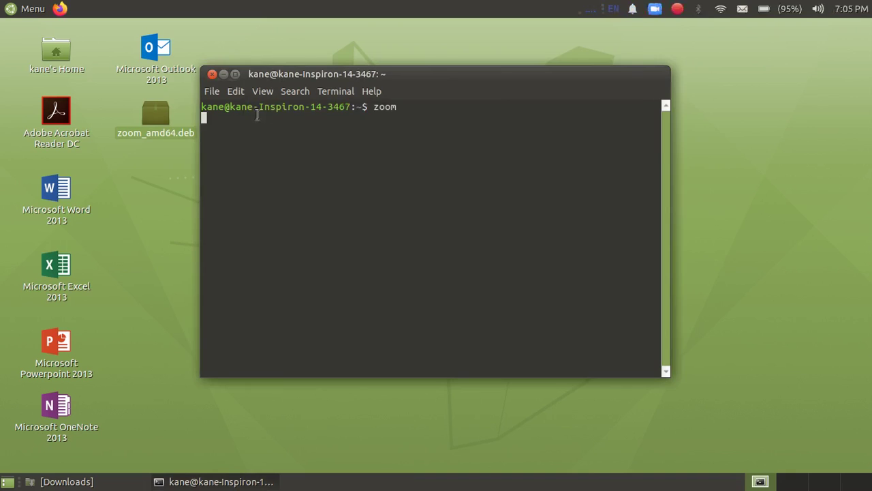
left_click(212, 73)
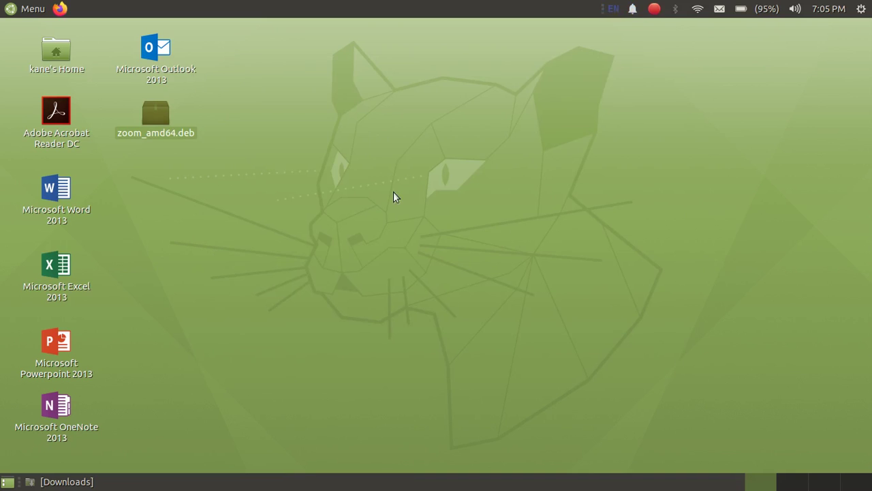